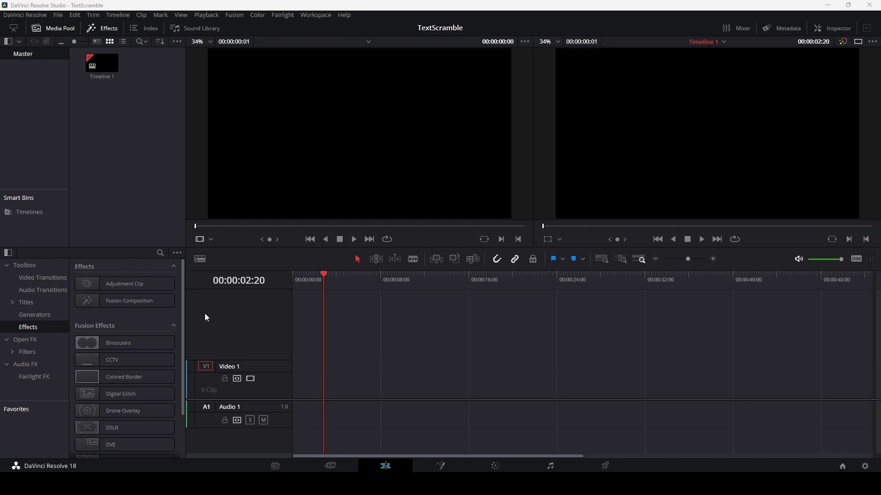
Add a Fusion Composition clip from the Effects Toolbox to the start of Video 1
mouse_move(122, 301)
left_mouse_down()
mouse_move(323, 389)
mouse_move(291, 382)
left_mouse_up()
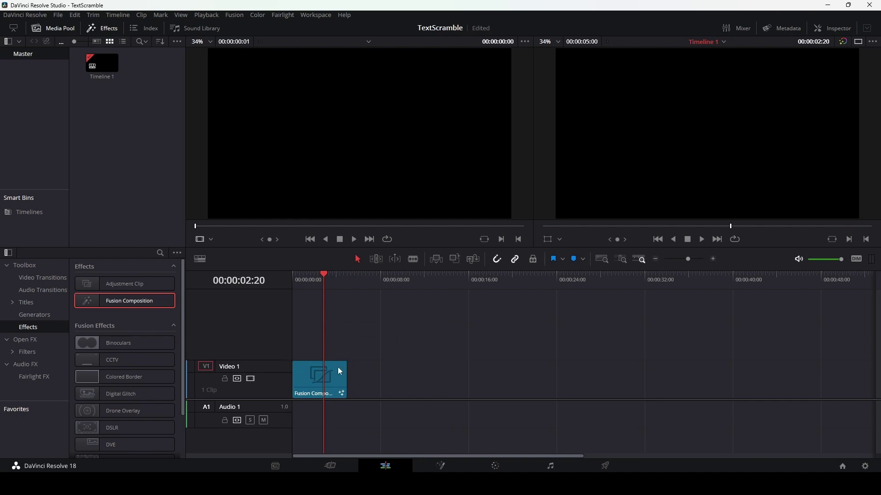
Switch to the Fusion page, make room in the node graph, and add a Text+ node
left_click(440, 466)
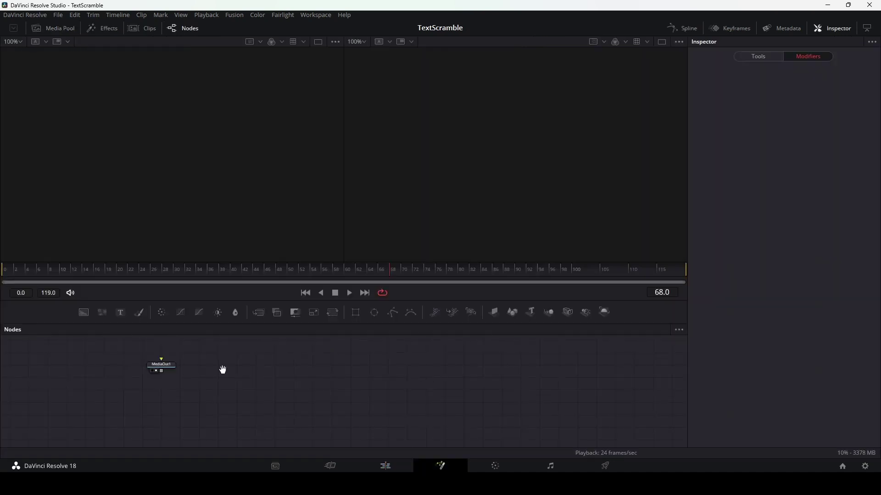
left_click_drag(223, 370, 495, 390)
mouse_move(121, 312)
left_mouse_down()
mouse_move(159, 367)
mouse_move(195, 372)
left_mouse_up()
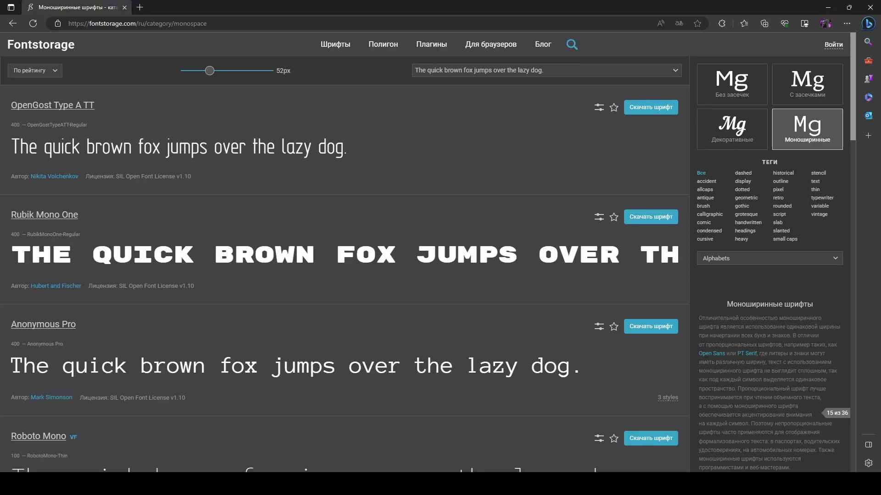
scroll(299, 245, "down", 8)
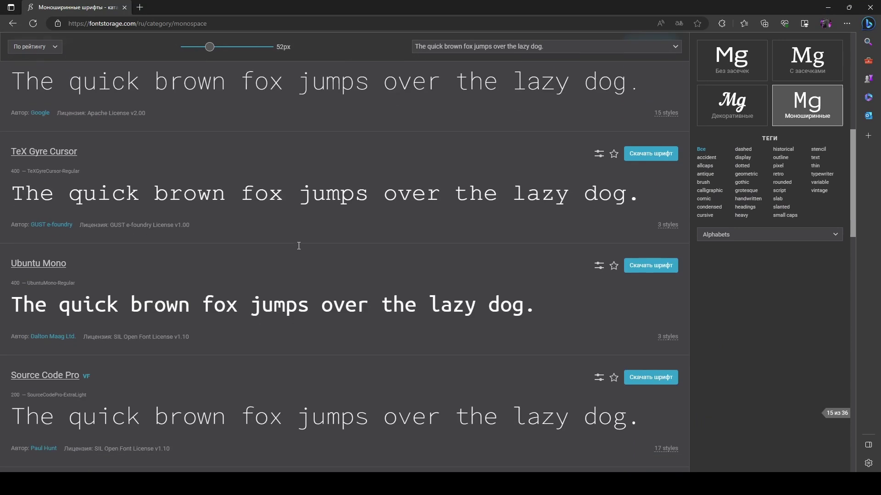
scroll(299, 244, "up", 7)
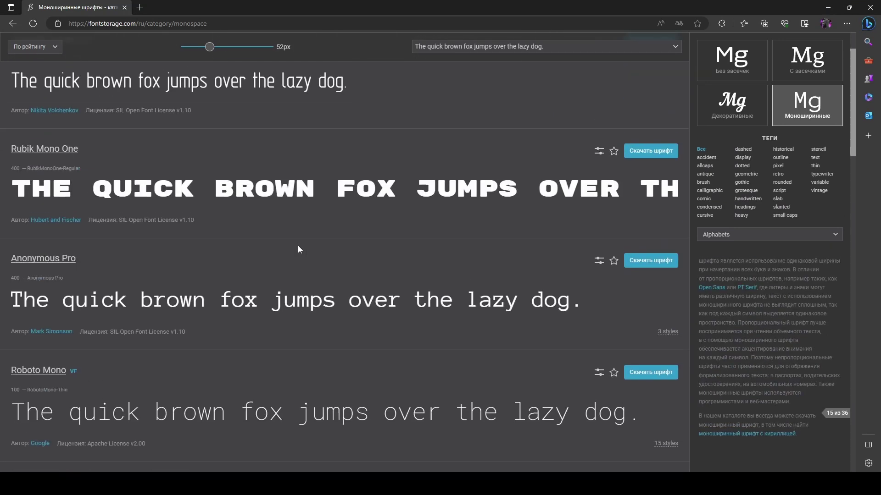
scroll(298, 247, "up", 1)
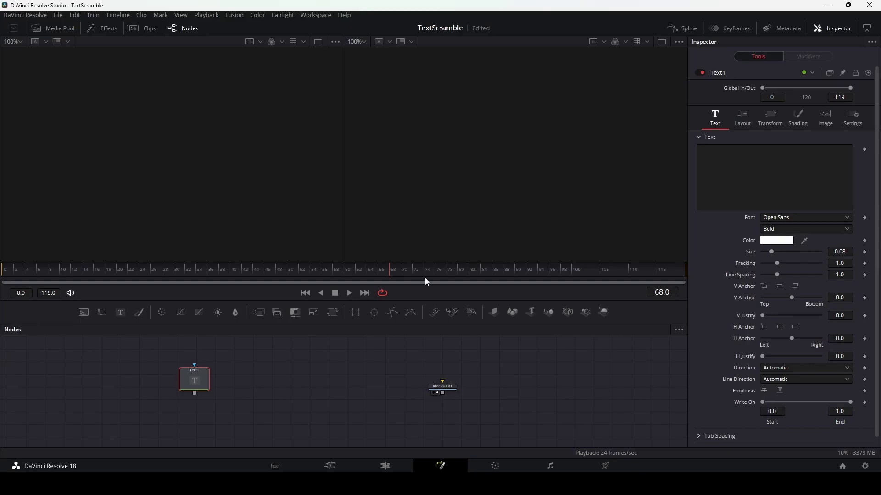
left_click(799, 216)
scroll(783, 359, "down", 1)
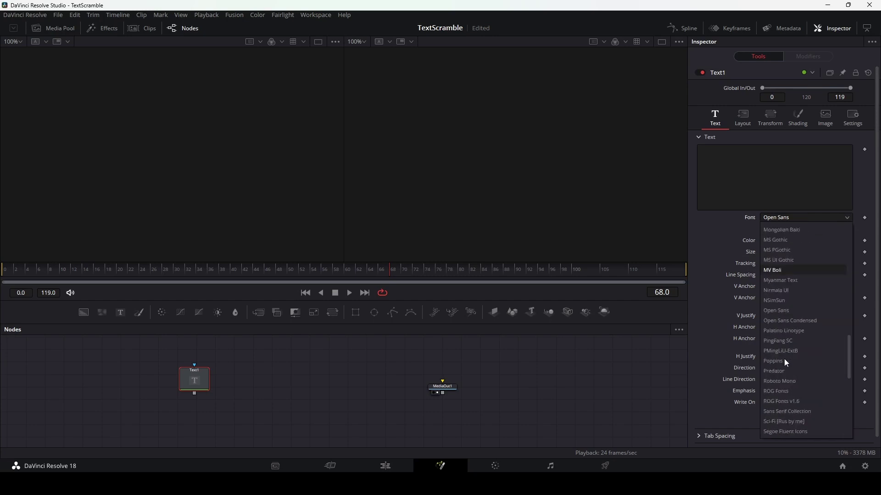
scroll(783, 358, "down", 1)
left_click(810, 354)
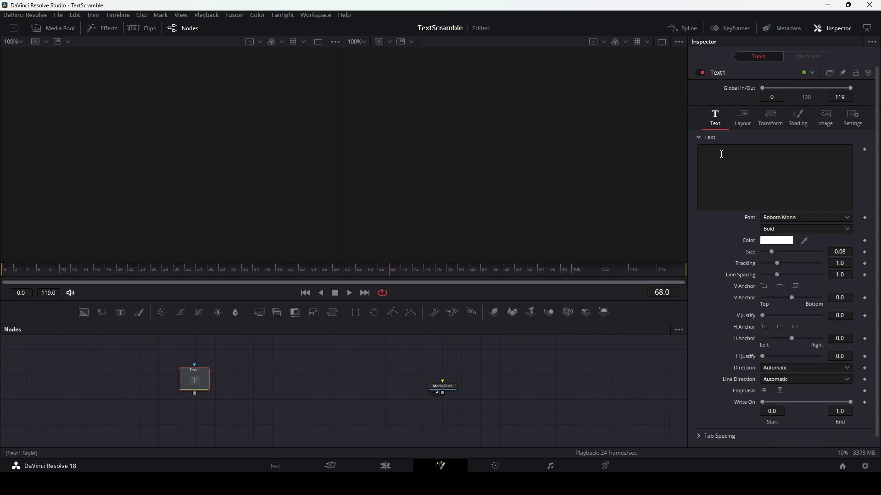
left_click(727, 157)
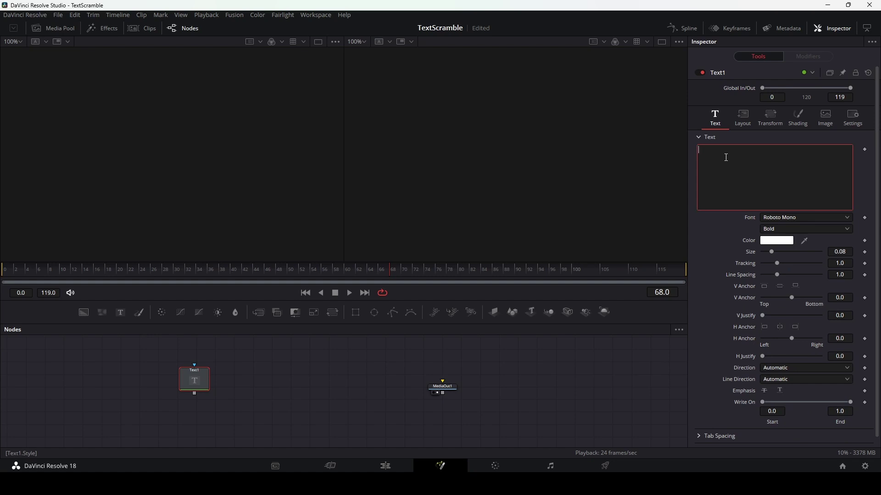
type("0000000")
type("000")
Apply a TextScramble modifier to Text1's text and show its Modifiers controls
right_click(725, 167)
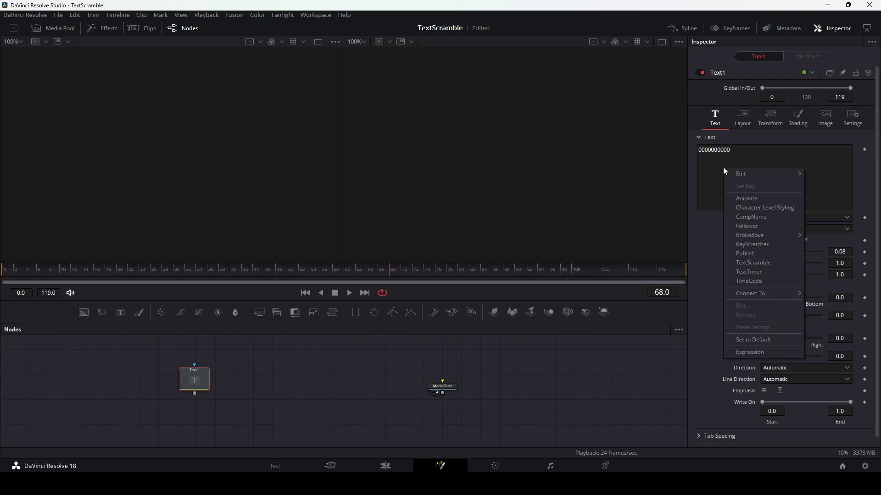
left_click(767, 264)
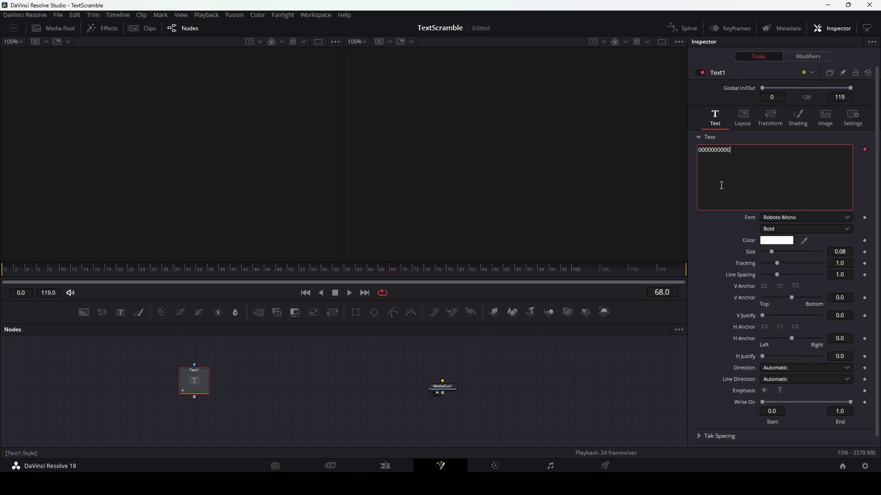
left_click(811, 56)
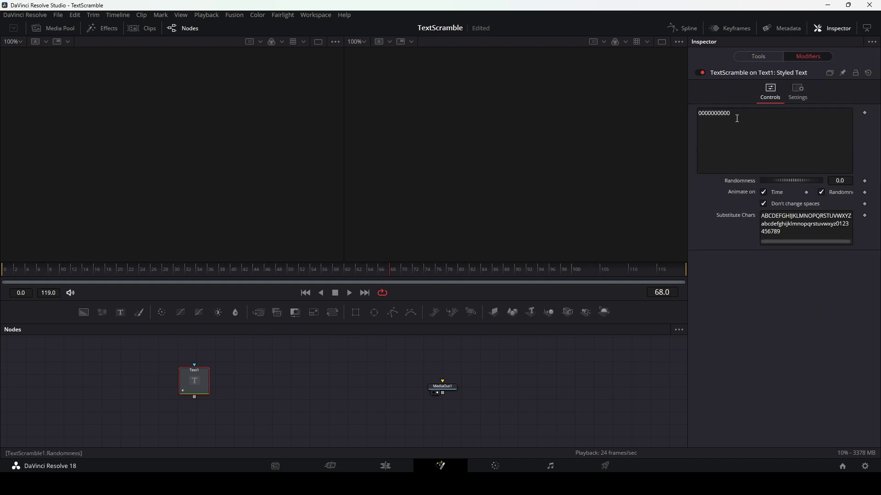
Compare the zeros text between the TextScramble and Text1 controls, then leave the scramble text field
left_click_drag(744, 115, 698, 113)
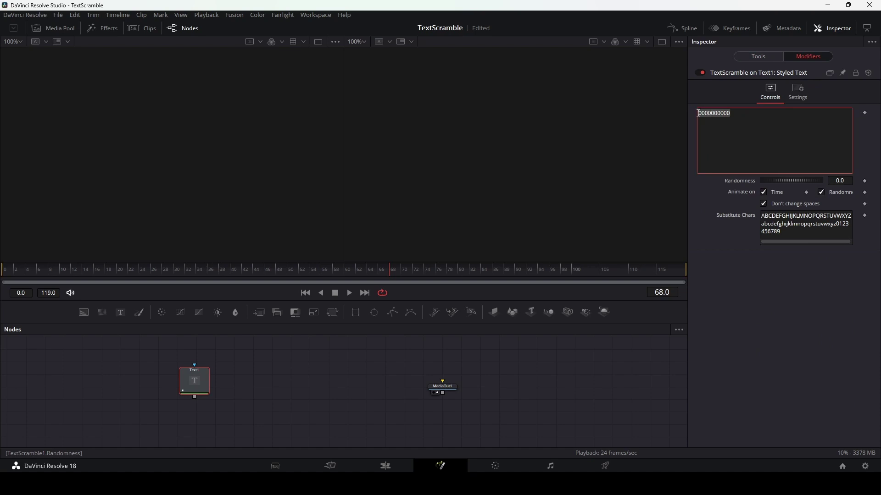
left_click(756, 56)
left_click(744, 149)
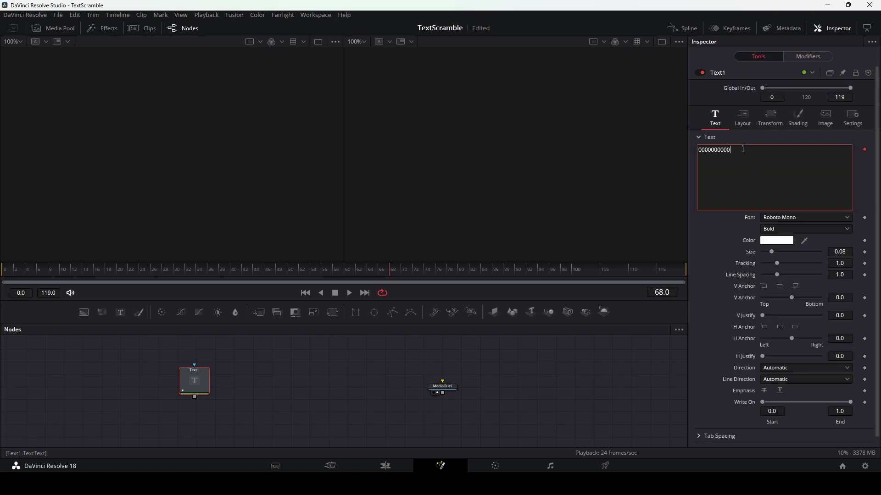
left_click_drag(744, 149, 679, 152)
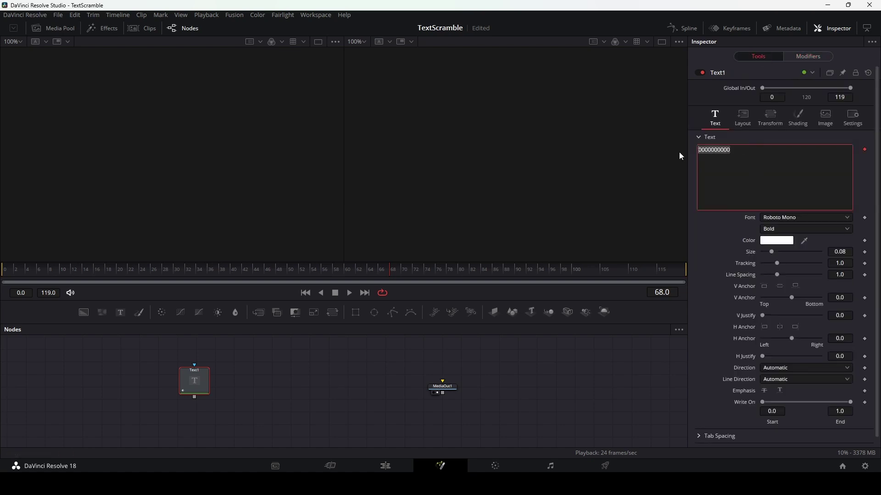
left_click(801, 57)
left_click(740, 114)
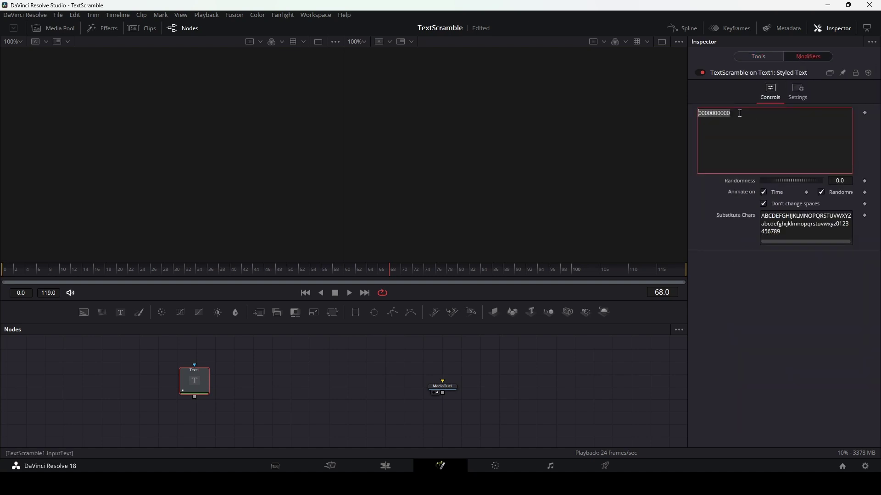
left_click(759, 56)
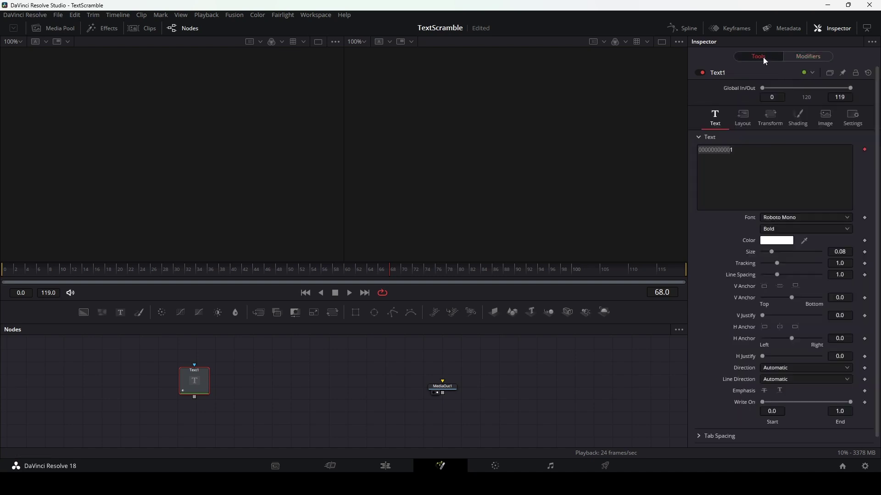
left_click(743, 152)
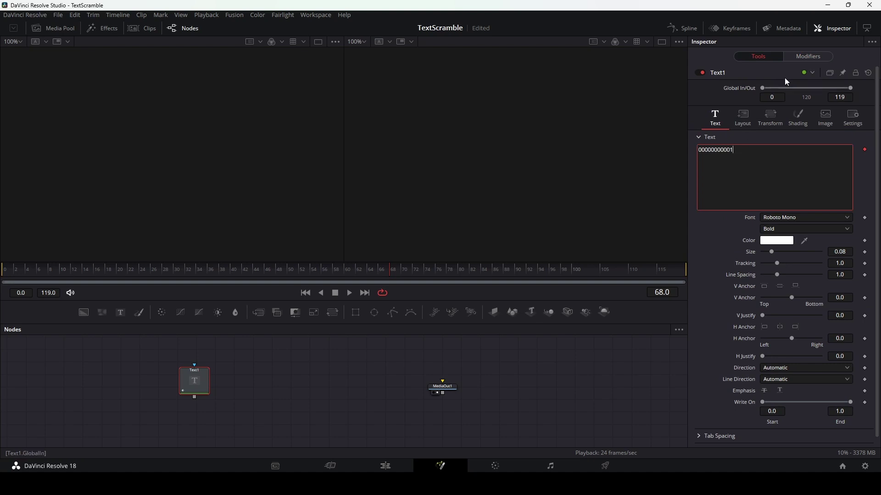
left_click(805, 56)
left_click(746, 115)
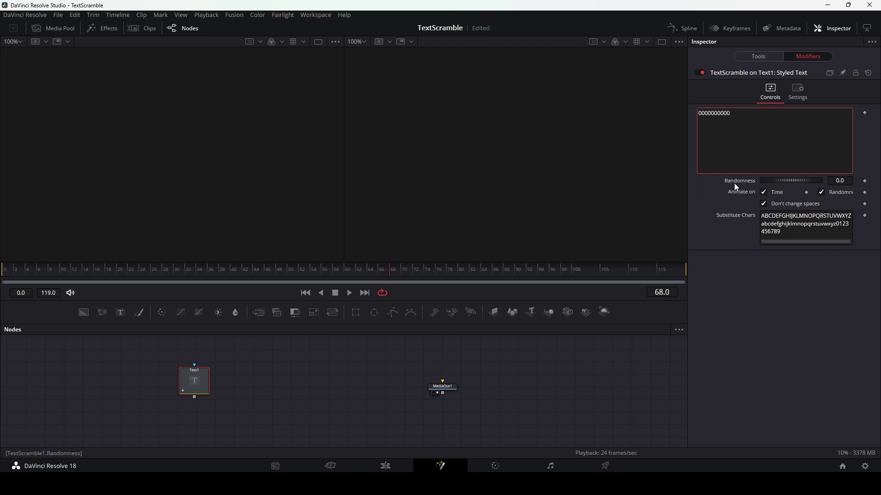
left_click(717, 183)
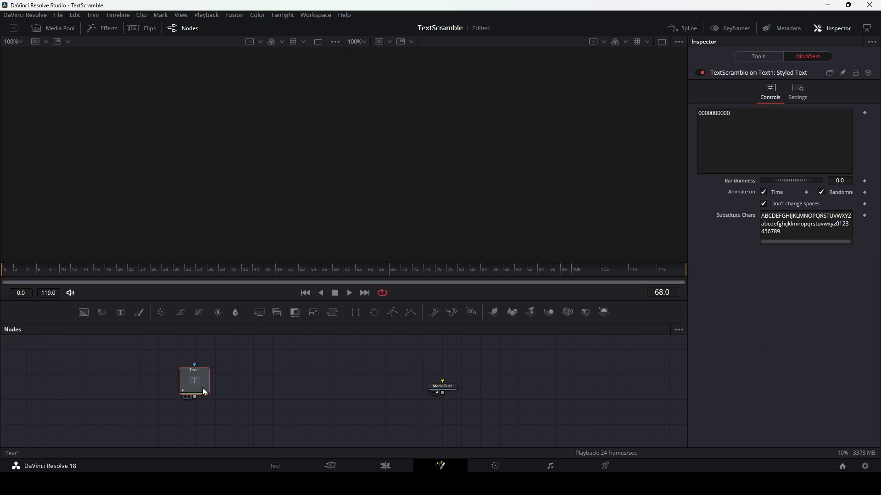
View Text1 in the left viewer and set TextScramble Randomness to 0.1
key("1")
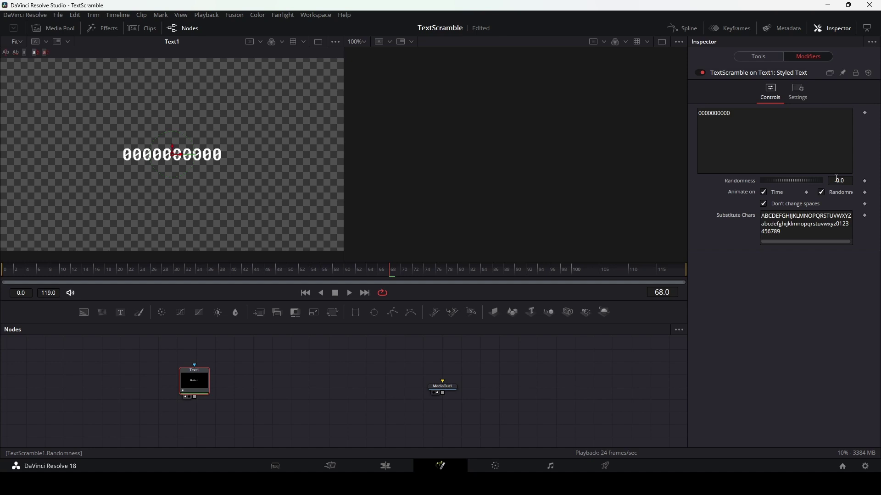
left_click(849, 181)
key("BackSpace")
type("1")
key("Return")
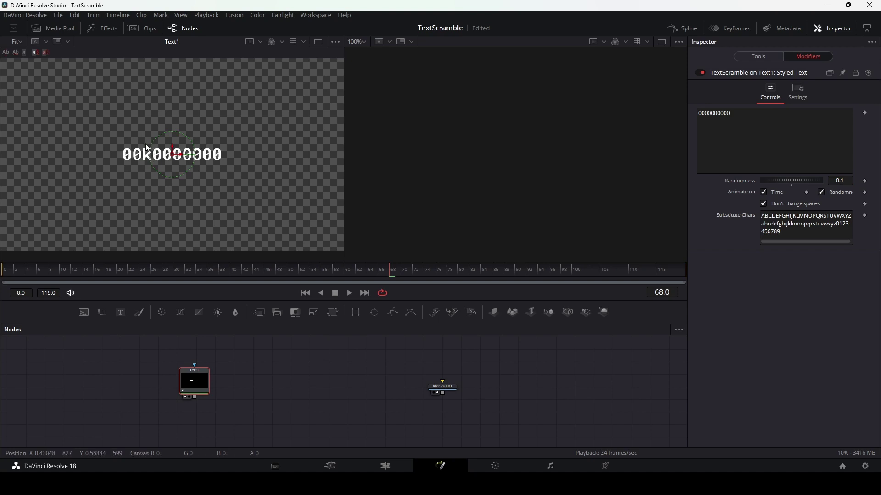
Raise Randomness to 0.3 so the zeros render scrambled, then return to Text1's controls
left_click(847, 181)
key("BackSpace")
type("3")
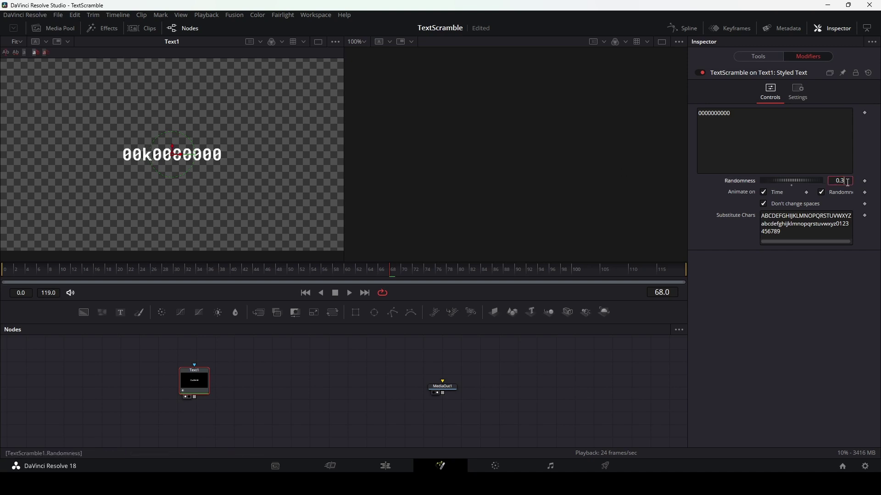
key("Tab")
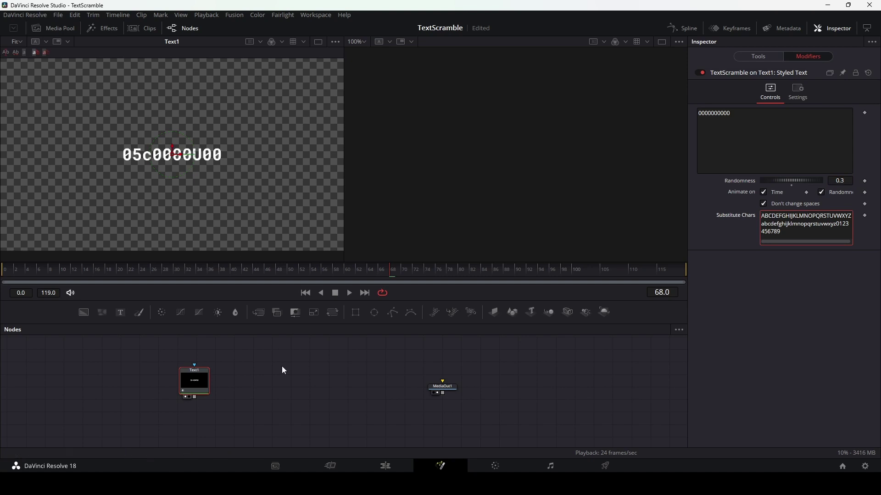
left_click(271, 364)
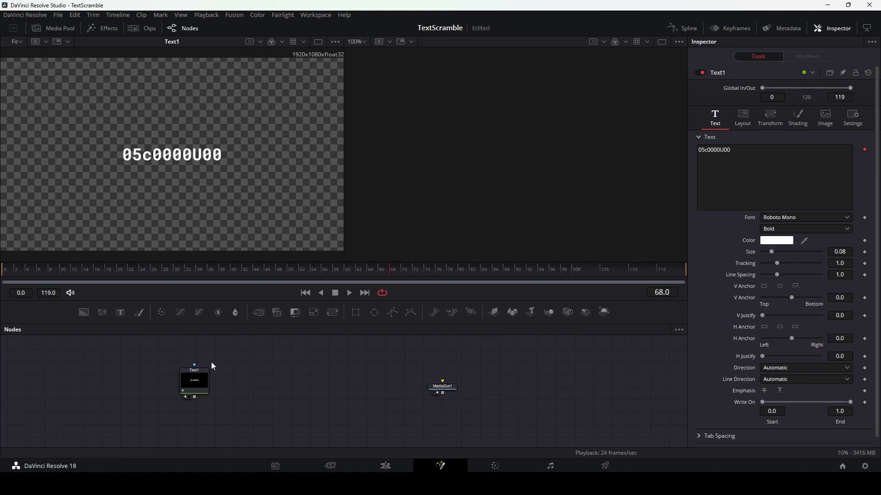
Preview the scramble playback, turn off Animate on Time, and replay it from the start
left_click(195, 380)
left_click(812, 56)
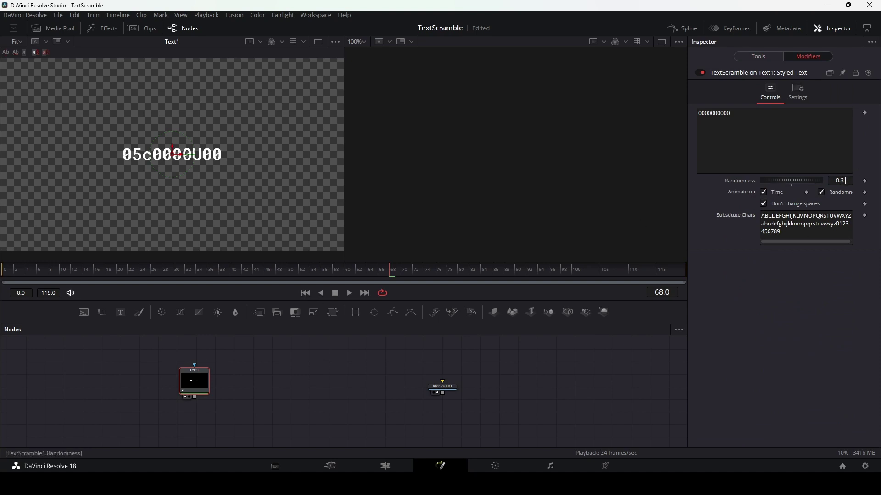
left_click(306, 294)
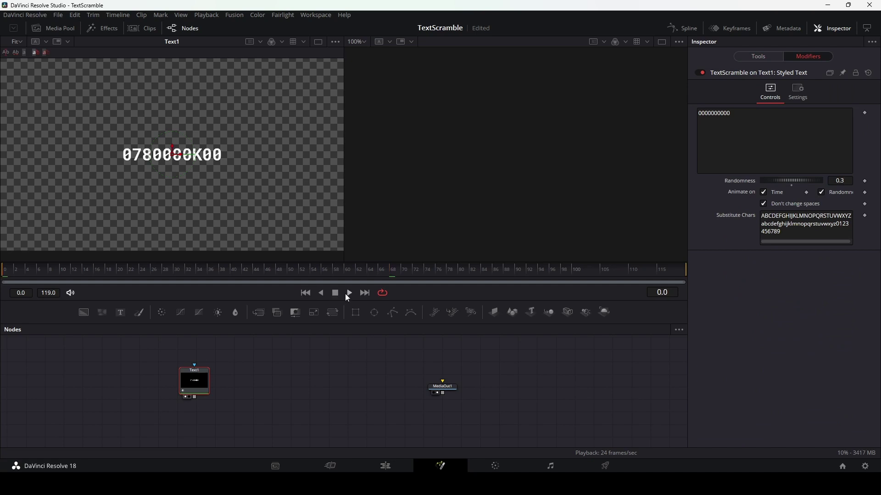
left_click(350, 294)
key("space")
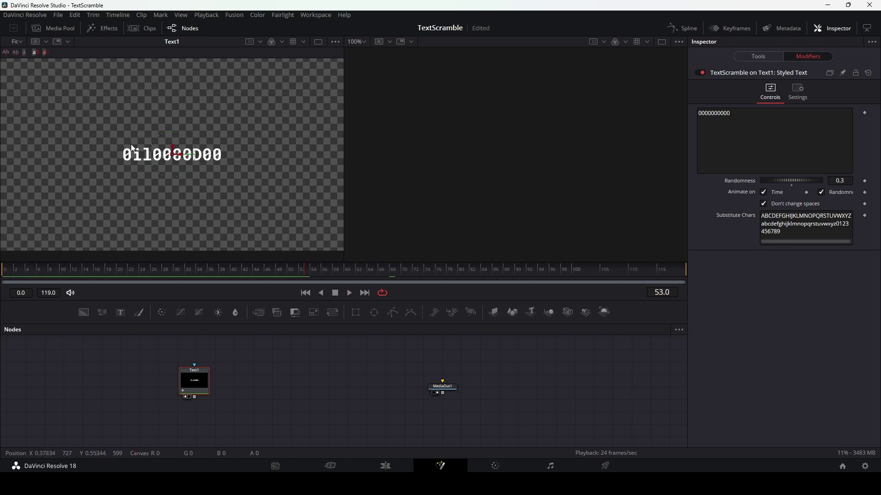
left_click(764, 193)
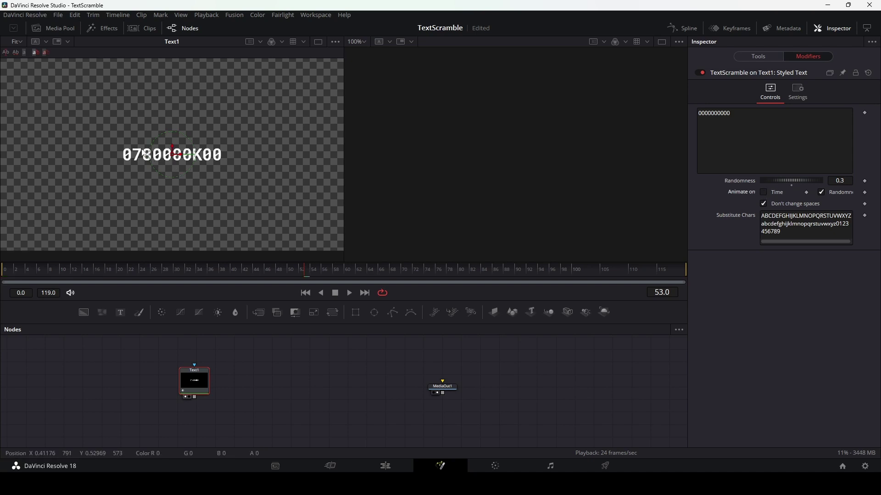
left_click(306, 294)
left_click(350, 294)
left_click(350, 294)
Set TextScramble Randomness to 0.5 and deselect the Text1 node
left_click(849, 180)
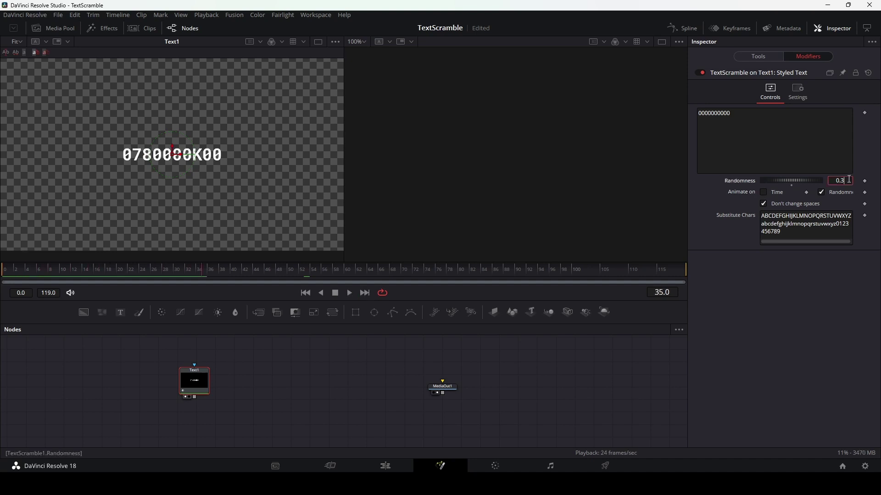
key("BackSpace")
type("5")
key("Tab")
left_click(788, 315)
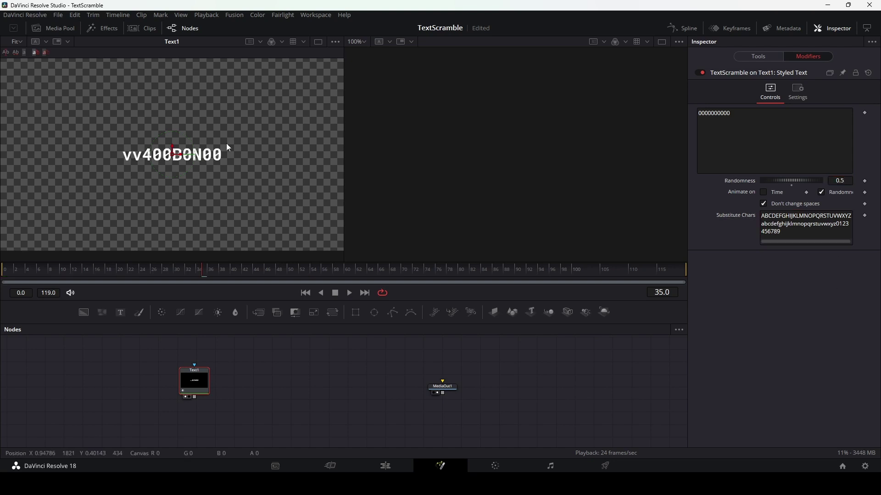
left_click(261, 366)
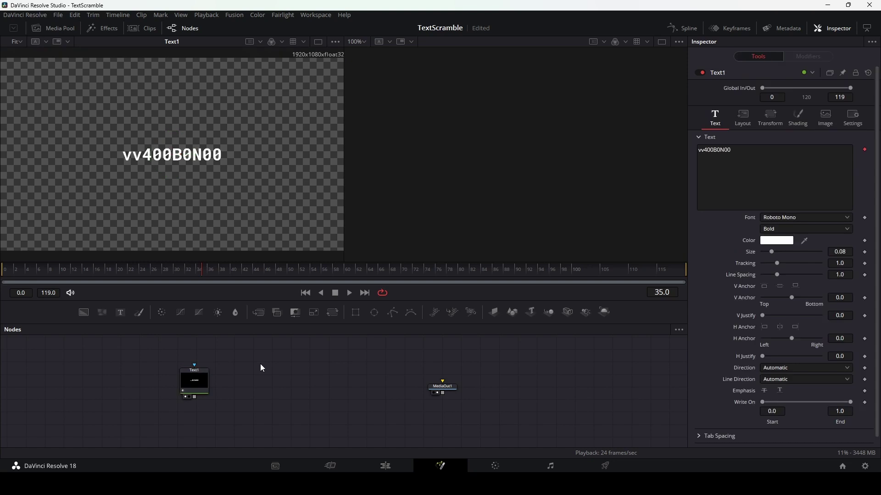
Turn off Animate on Randomness, drag Randomness to about 1.014, and save the project with Ctrl+S
left_click(348, 294)
left_click(808, 56)
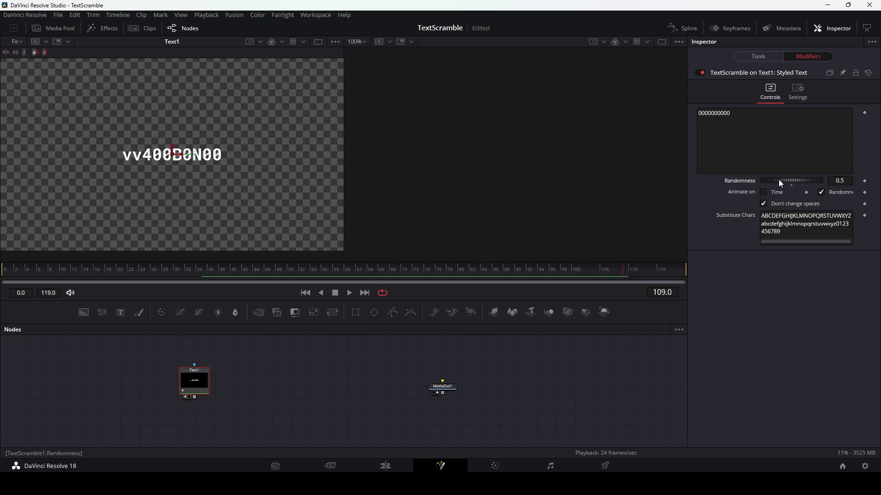
mouse_move(781, 183)
left_mouse_down()
mouse_move(806, 181)
mouse_move(739, 184)
left_mouse_up()
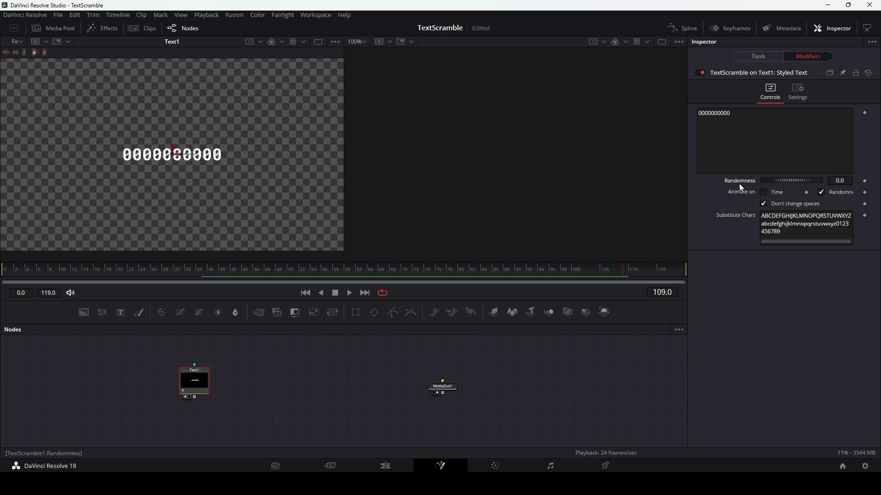
left_click(822, 193)
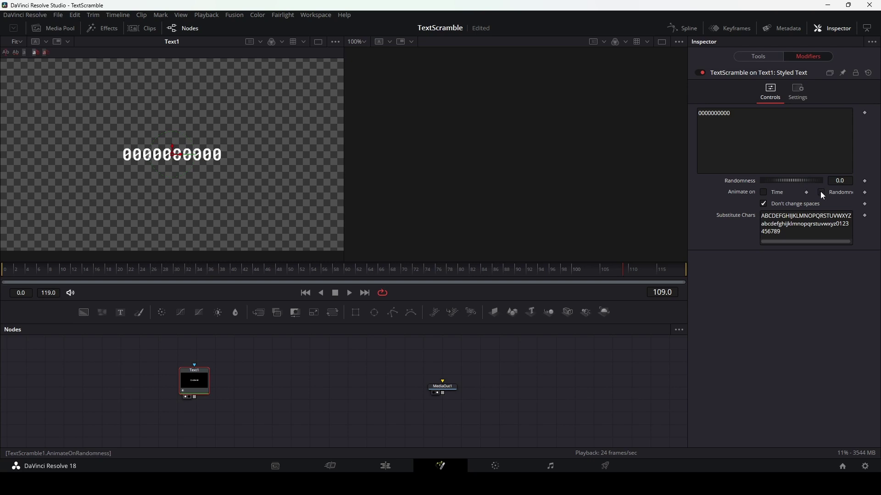
left_click_drag(781, 181, 849, 184)
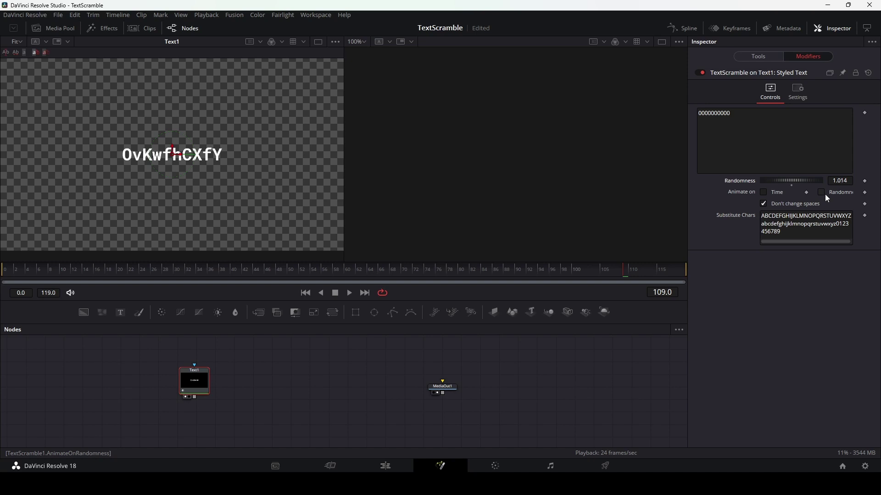
key("ctrl+s")
Replace the scramble text's zeros with 'text text' and let spaces scramble too
left_click_drag(732, 113, 691, 114)
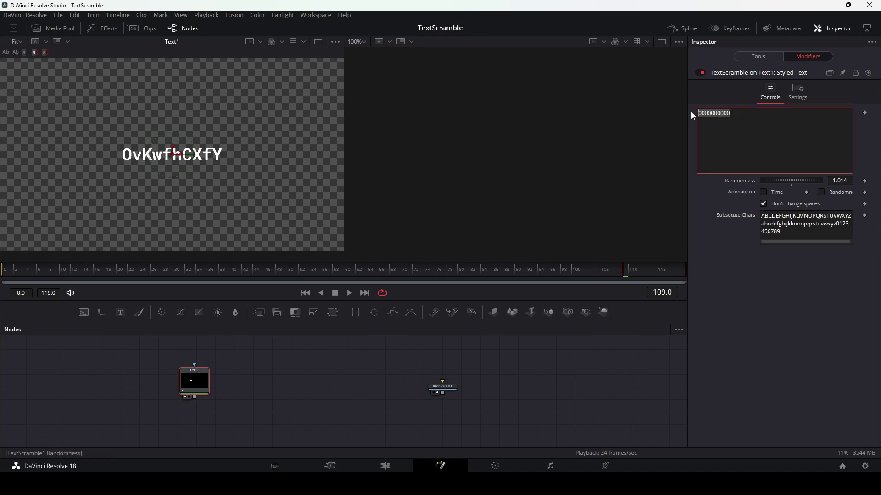
type("te")
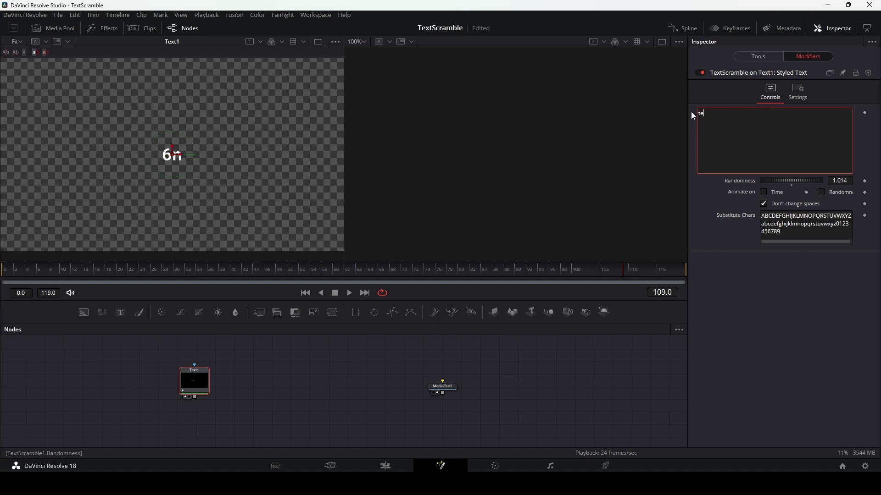
type("xt text")
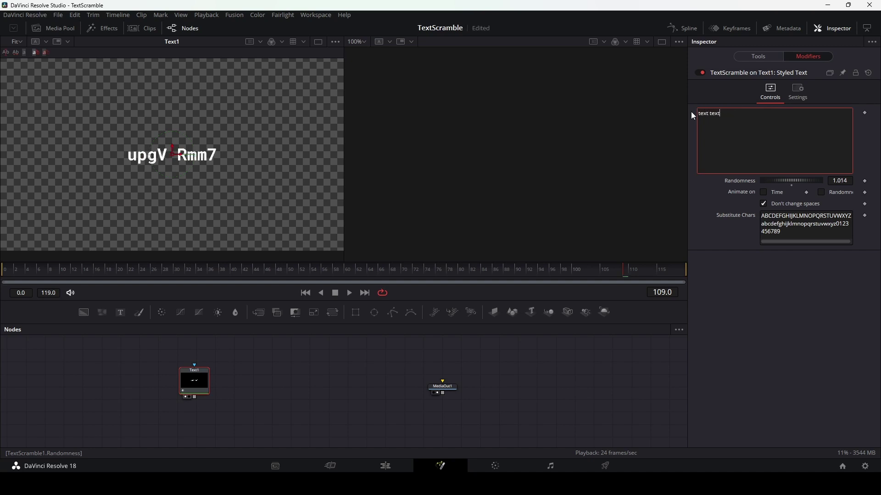
left_click(764, 204)
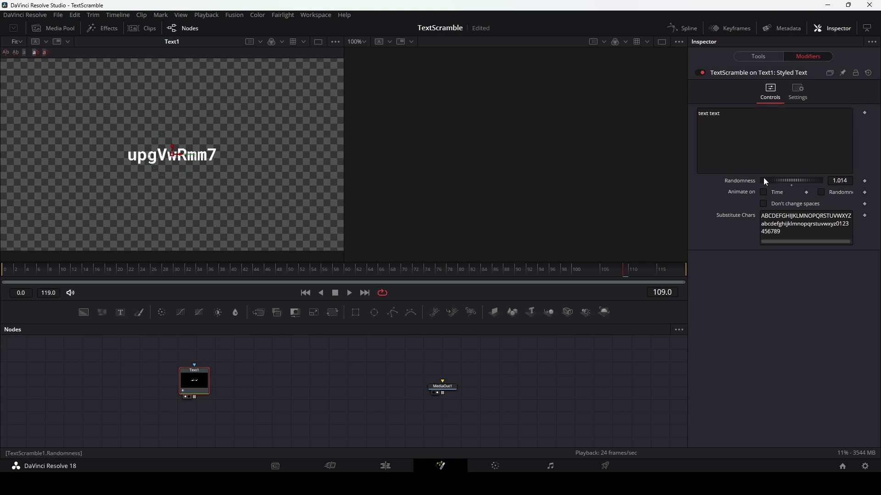
Re-enable Animate on Randomness, keep spaces unchanged, and drag Randomness down to 0
mouse_move(773, 179)
left_mouse_down()
mouse_move(797, 181)
mouse_move(787, 181)
left_mouse_up()
left_click(821, 192)
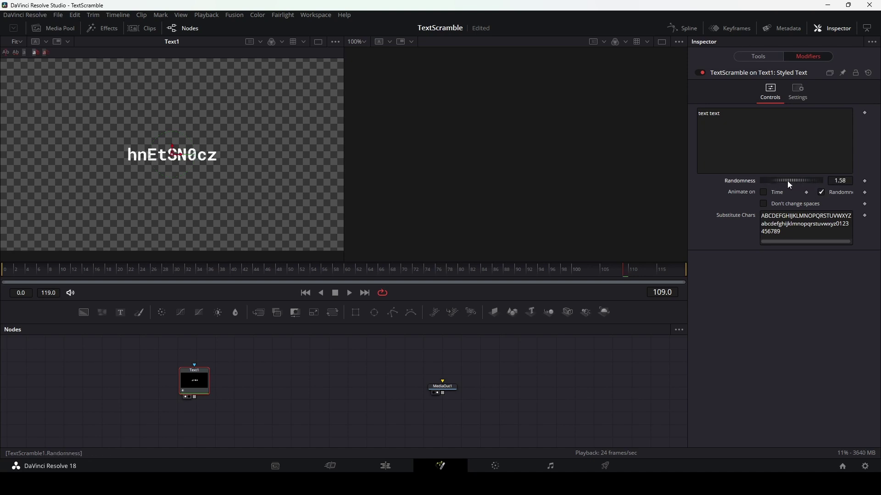
left_click(764, 205)
mouse_move(781, 180)
left_mouse_down()
mouse_move(803, 181)
mouse_move(731, 181)
left_mouse_up()
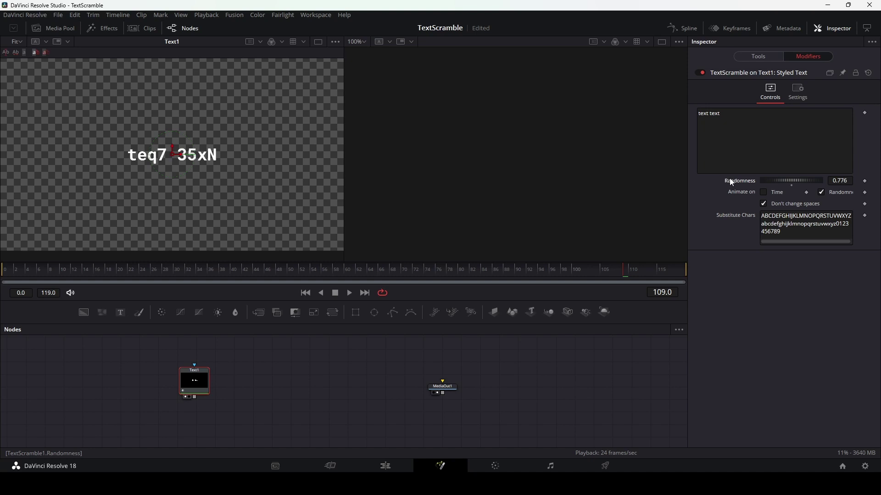
left_click_drag(732, 183, 684, 181)
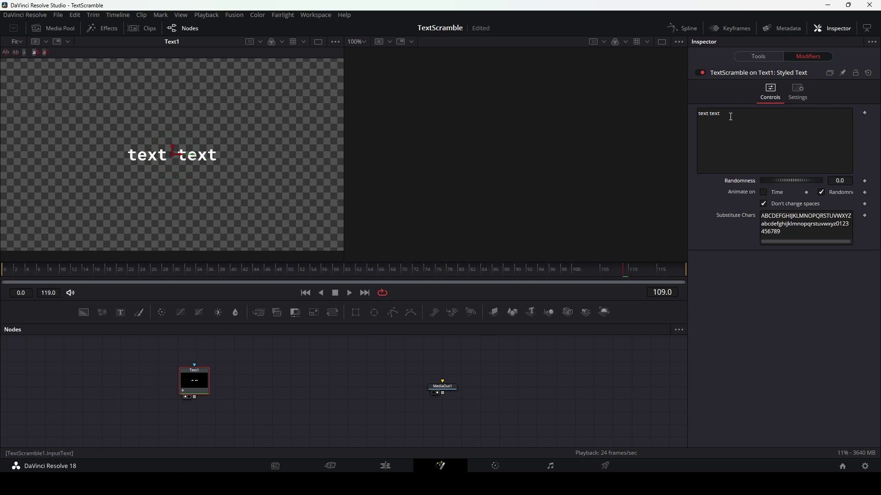
Remove the uppercase letters from the TextScramble substitute characters list
left_click_drag(730, 114, 684, 121)
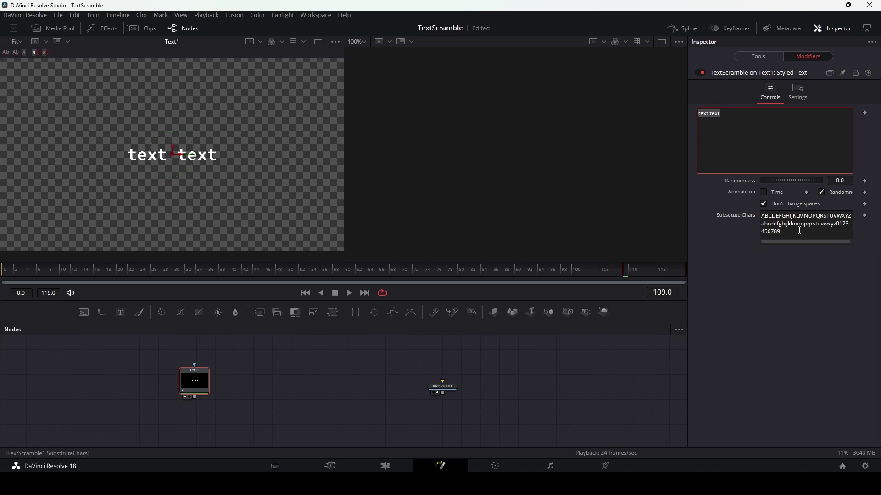
left_click(852, 216)
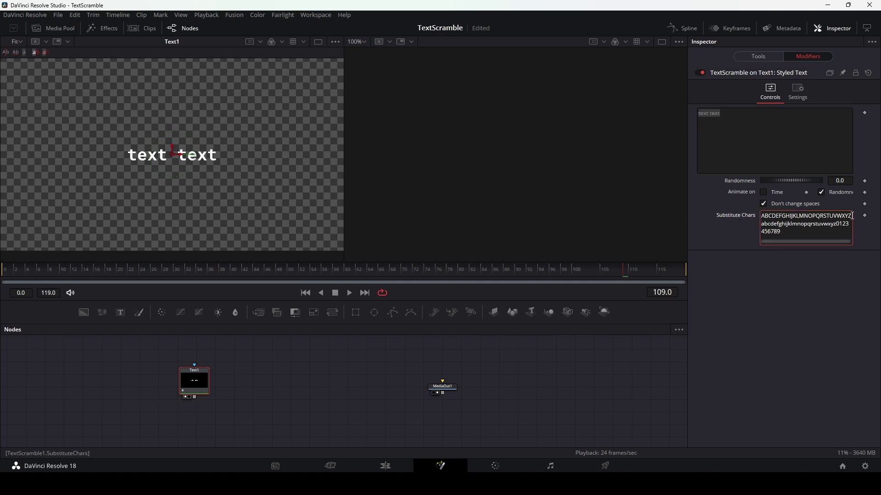
left_click_drag(852, 215, 758, 215)
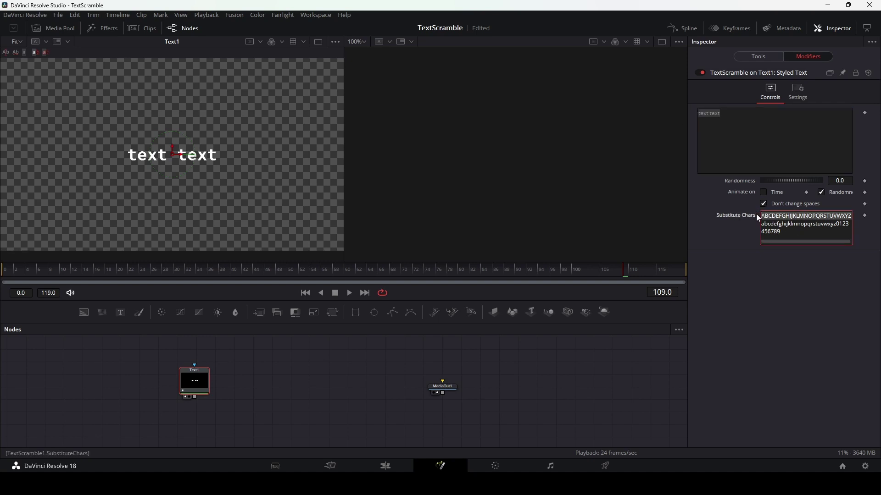
key("BackSpace")
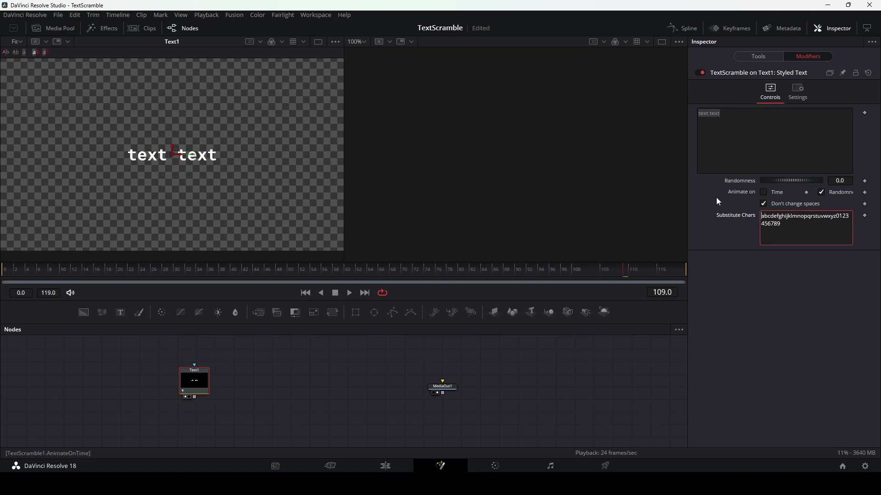
left_click(744, 197)
Turn on Animate on Time, set Randomness to 1.0, and preview the playback
left_click(764, 193)
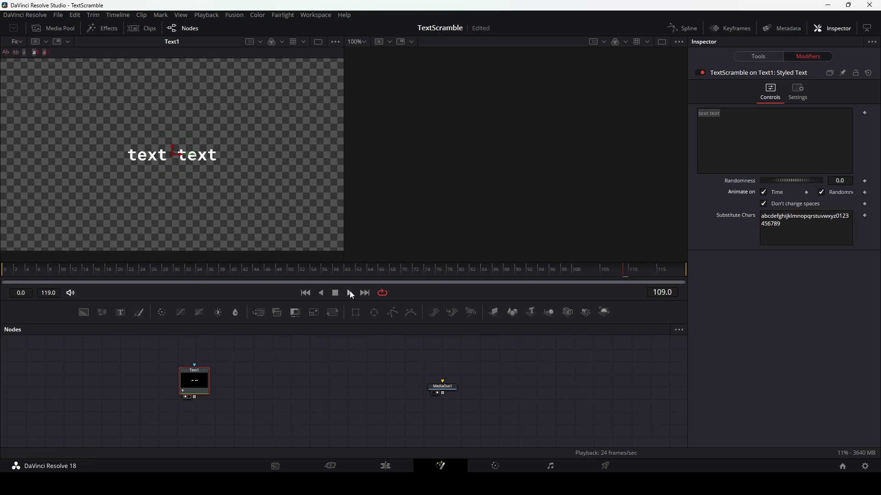
left_click(840, 181)
type("1")
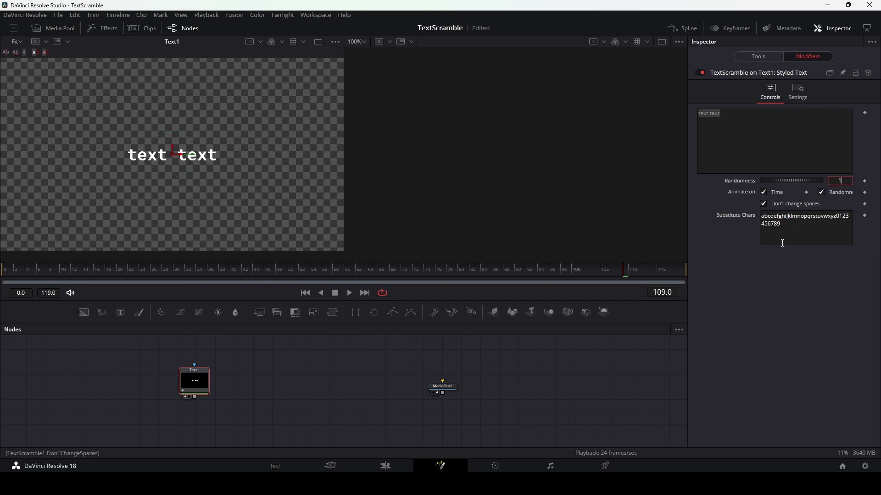
key("Return")
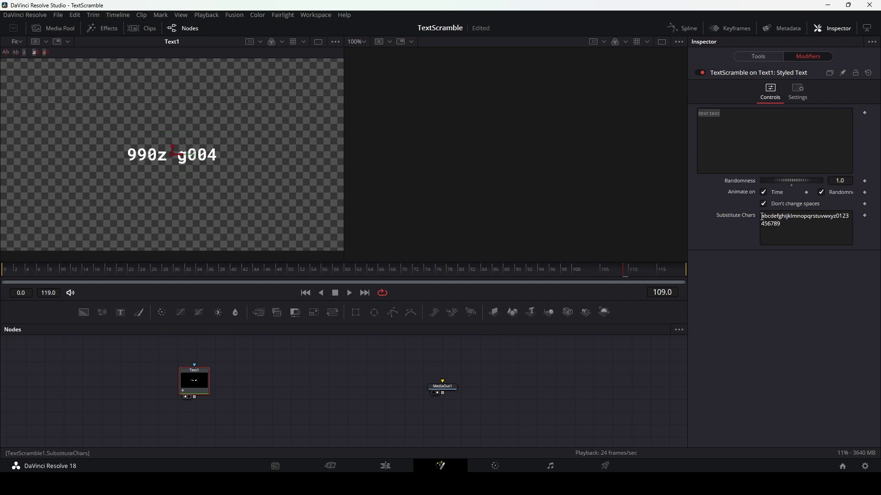
left_click(766, 217)
key("ctrl+a")
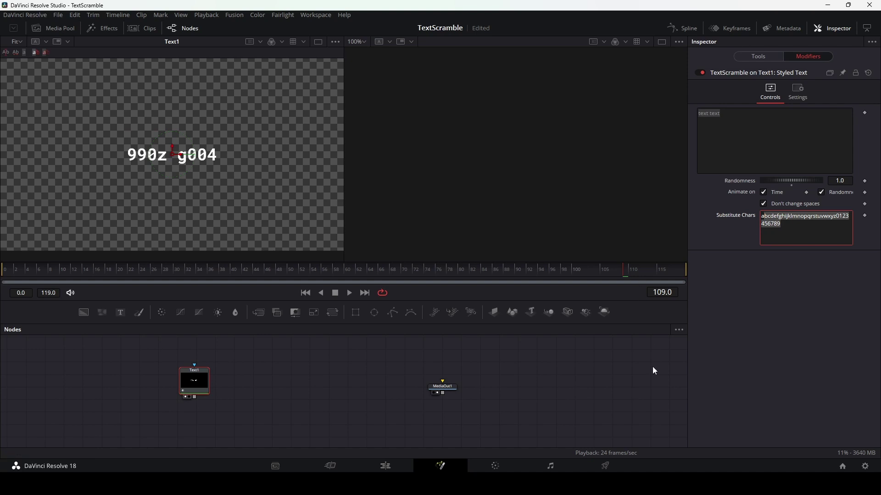
left_click(346, 311)
left_click(351, 293)
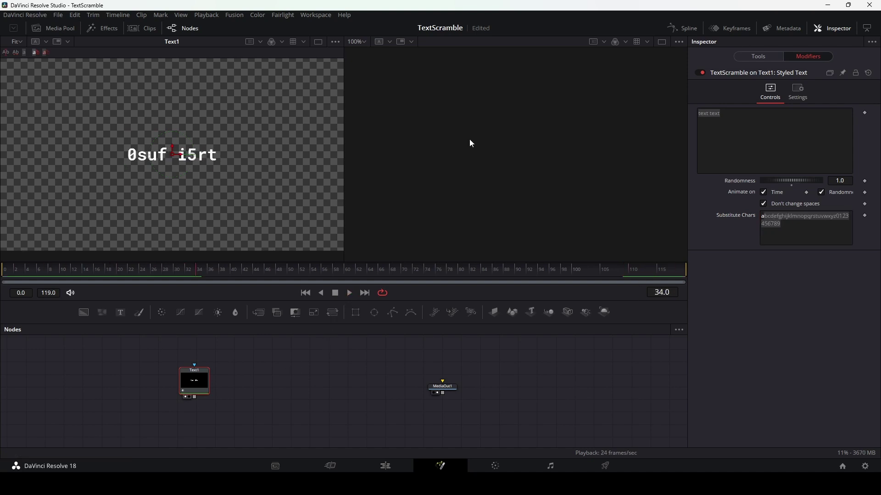
left_click(759, 57)
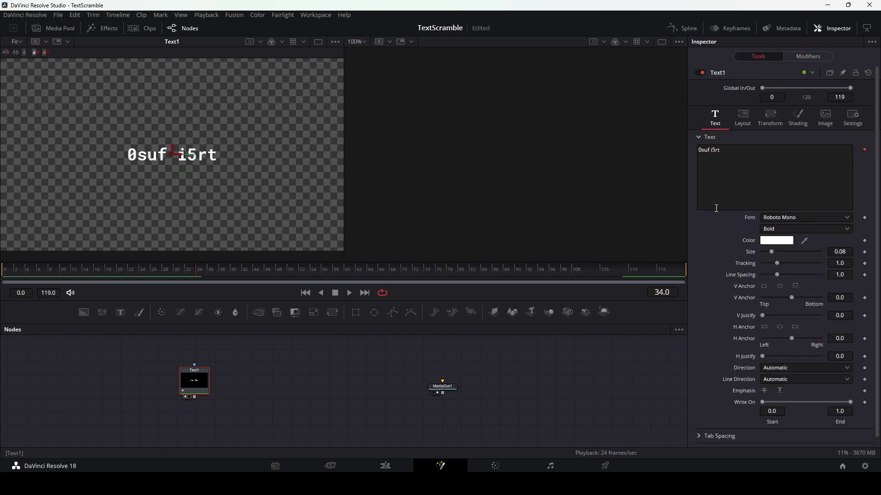
left_click(792, 218)
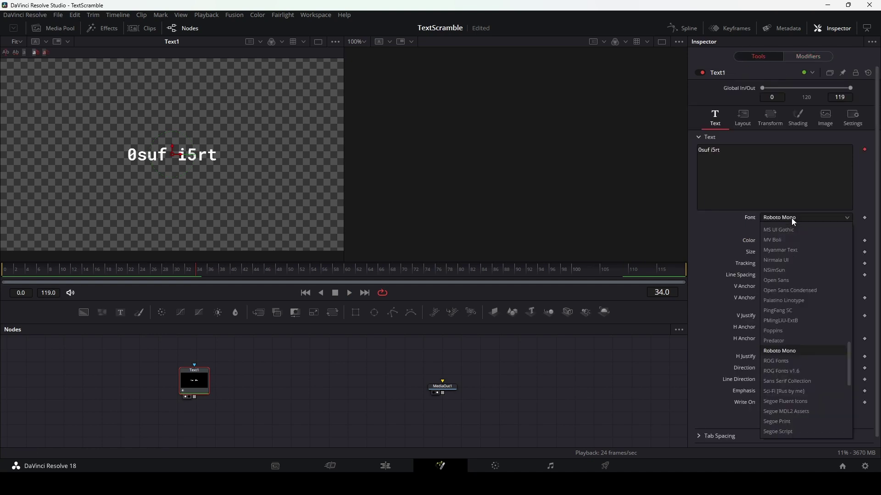
left_click(787, 331)
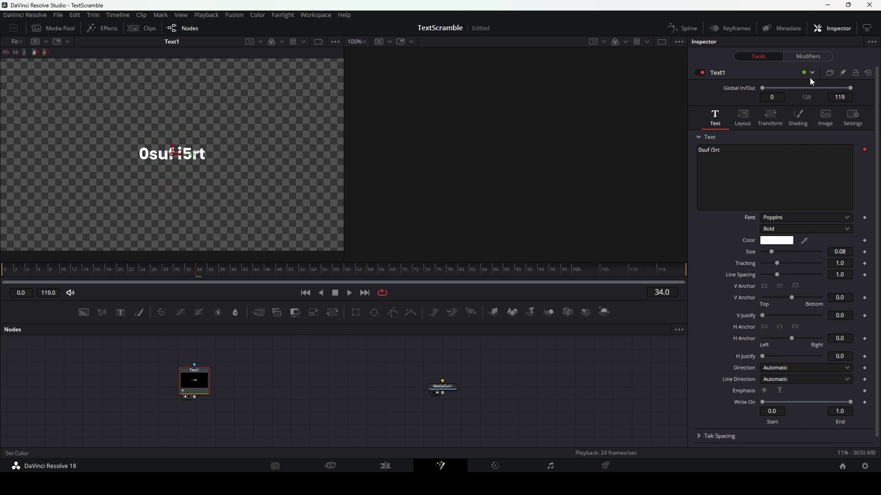
left_click(807, 58)
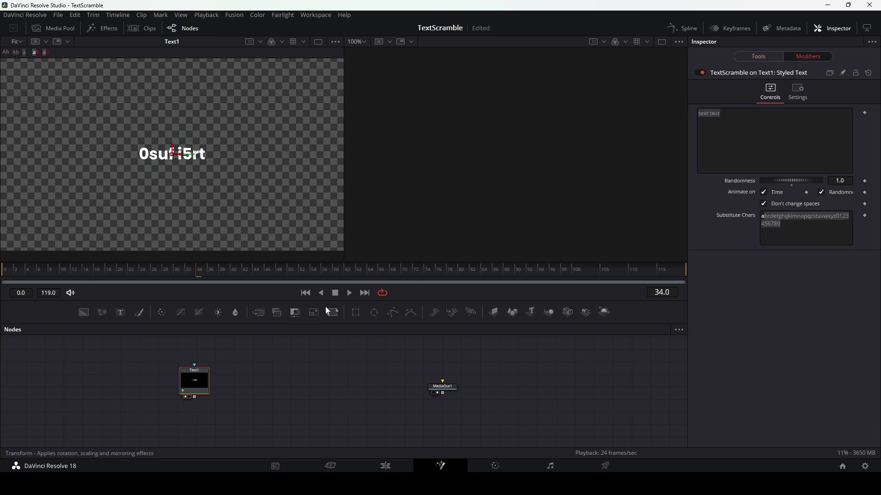
left_click(349, 293)
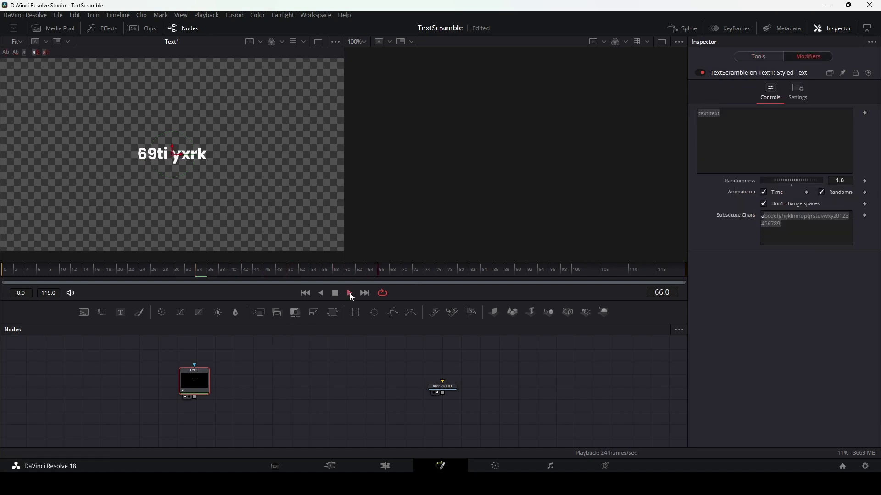
left_click(350, 293)
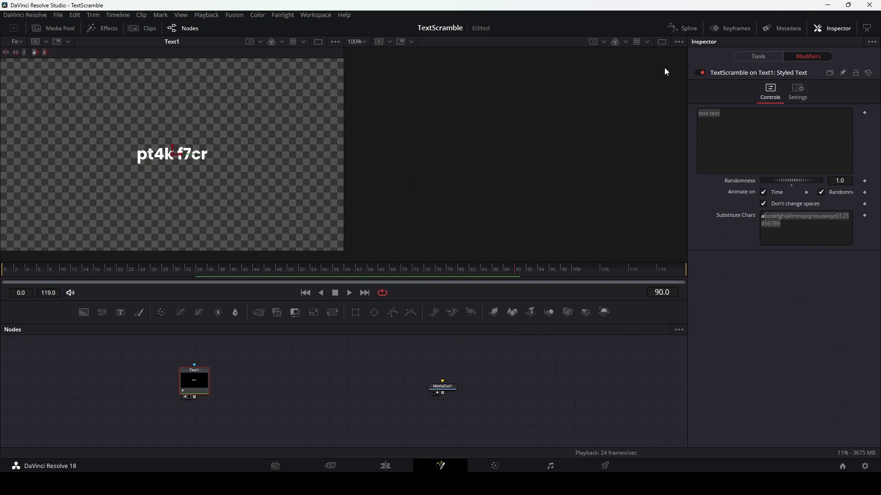
left_click(751, 58)
left_click(793, 218)
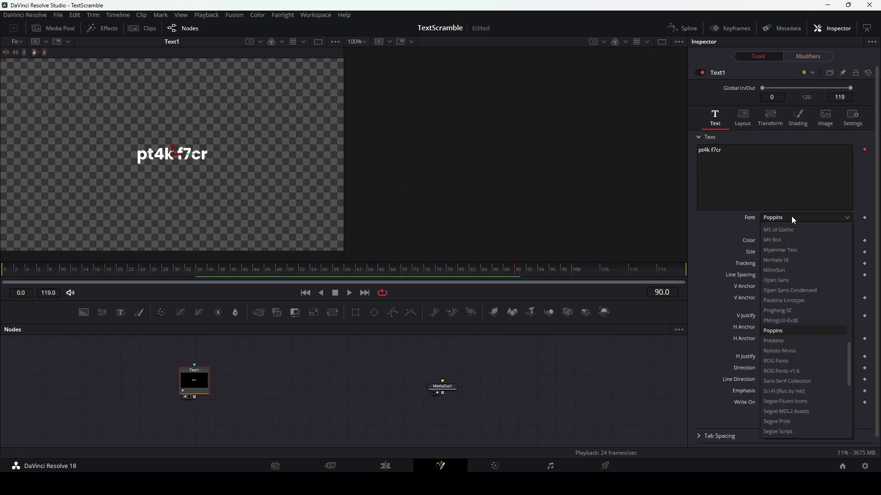
left_click(788, 351)
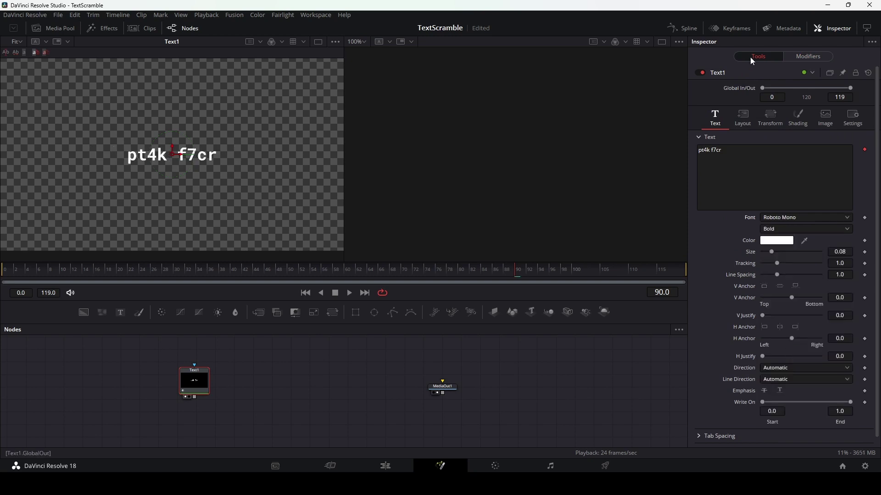
left_click(810, 57)
Set a Randomness keyframe of 1.0 at frame 0
left_click(306, 294)
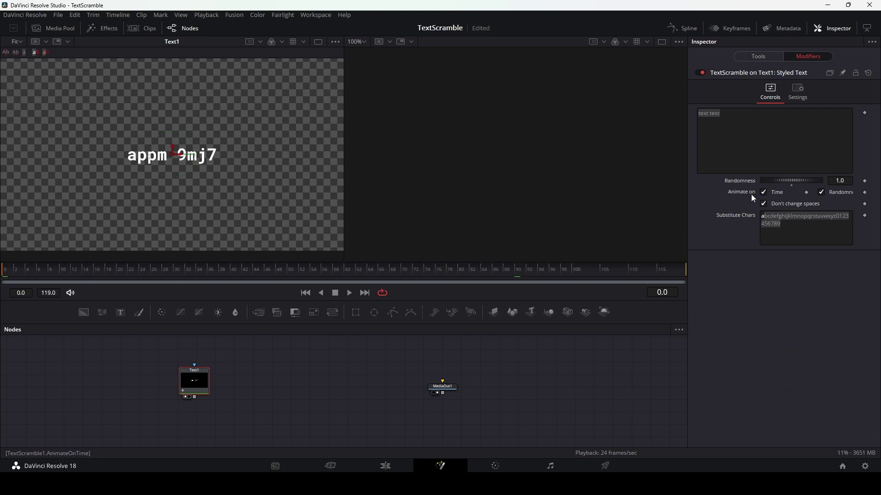
left_click(867, 182)
left_click(847, 181)
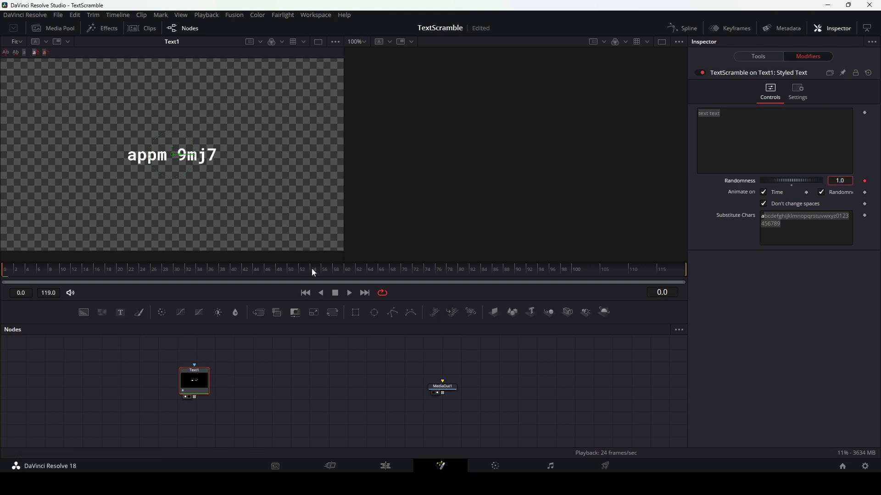
Keyframe Randomness to 0 at frame 60 and play the scramble resolving into 'text text'
left_click(344, 270)
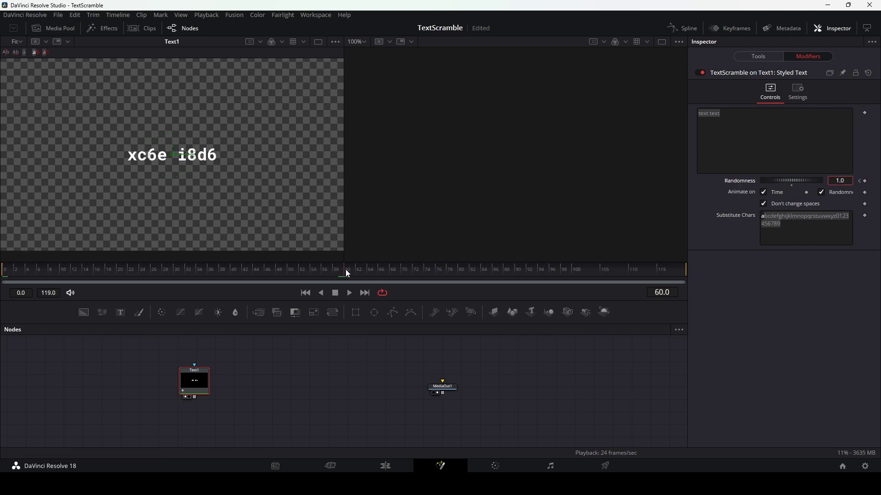
key("BackSpace")
key("BackSpace")
key("BackSpace")
type("0")
key("Return")
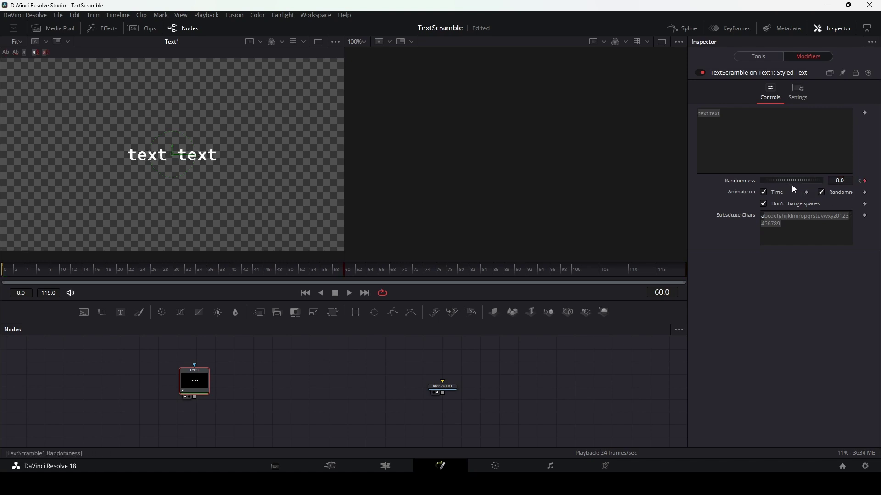
left_click(306, 294)
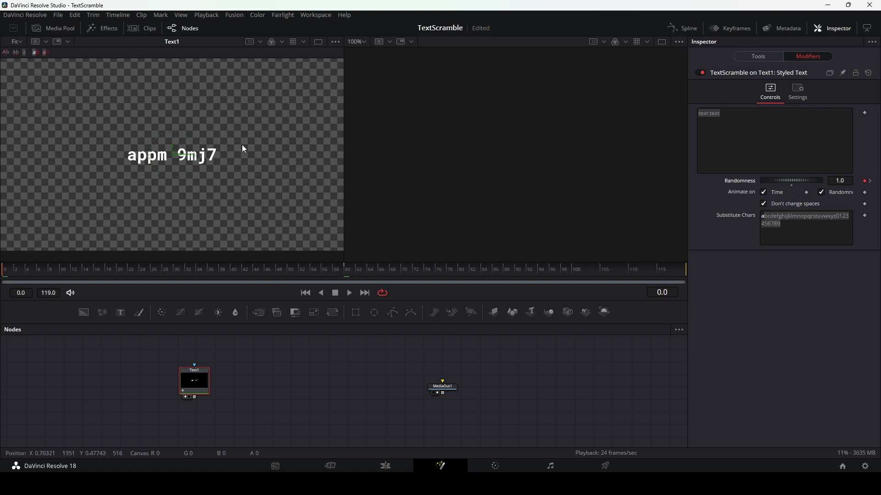
left_click(349, 293)
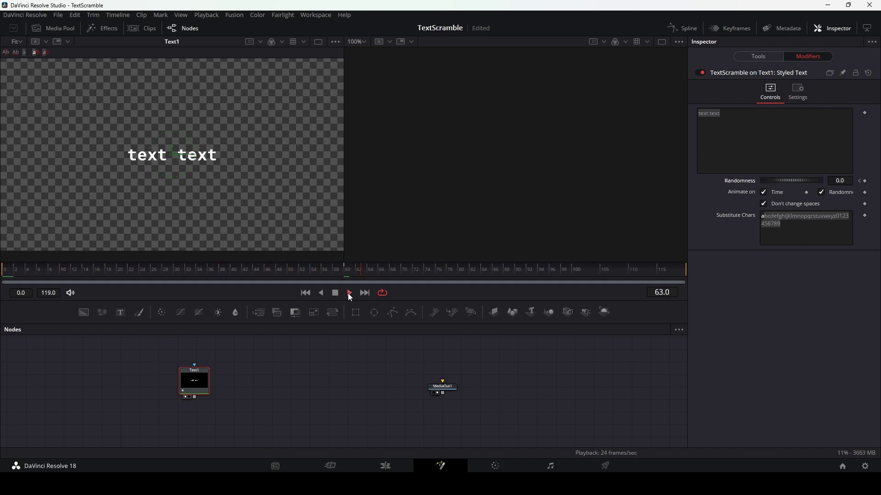
left_click(349, 293)
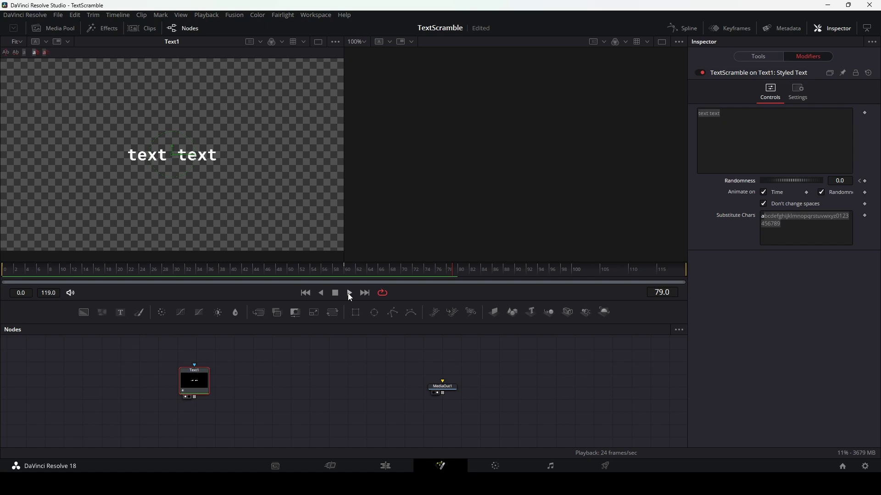
Save the TextScramble project with Ctrl+S, keeping the scramble resolving to 'text text' by frame 60
key("ctrl+s")
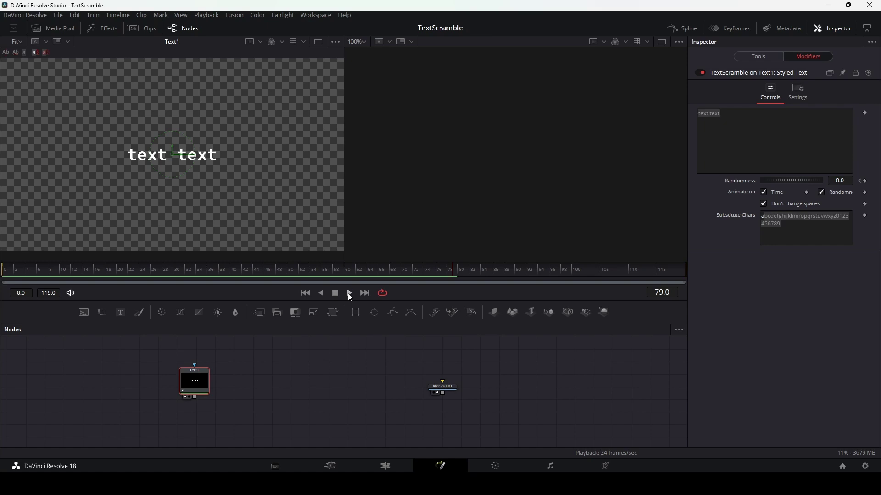